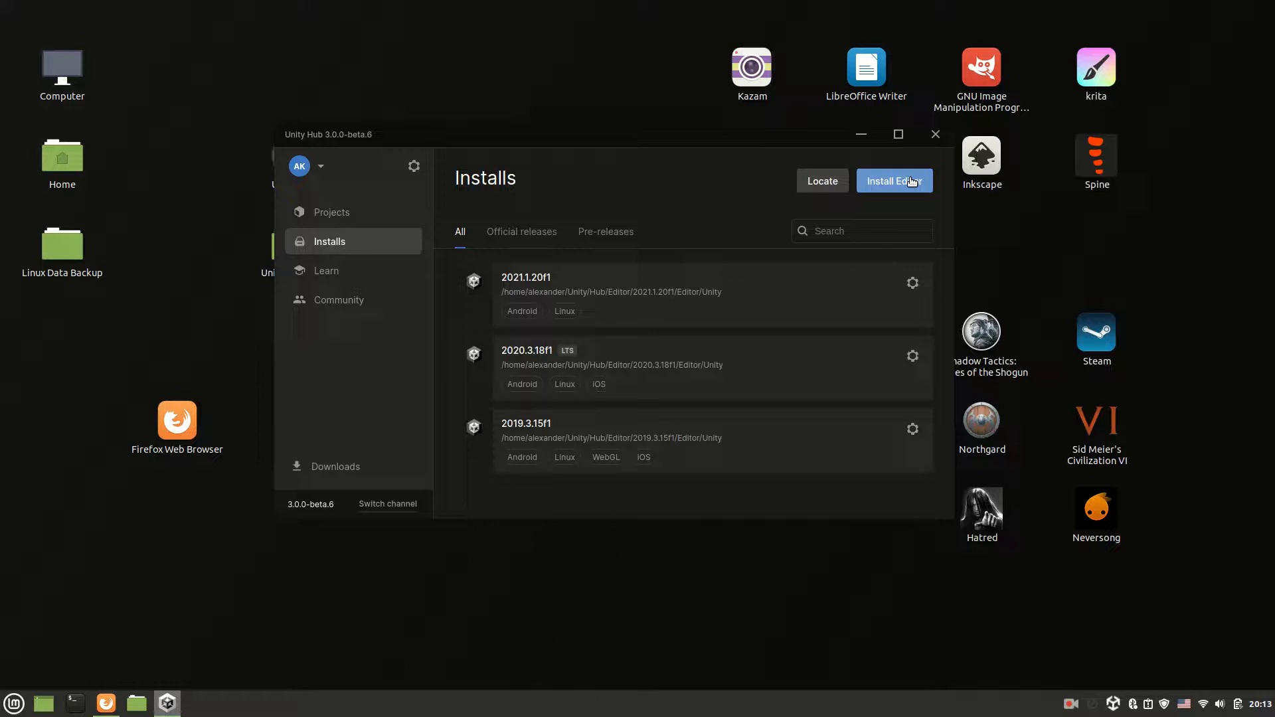
- Reach the Archive section of the Install Unity Editor dialog from the Installs page
left_click(910, 181)
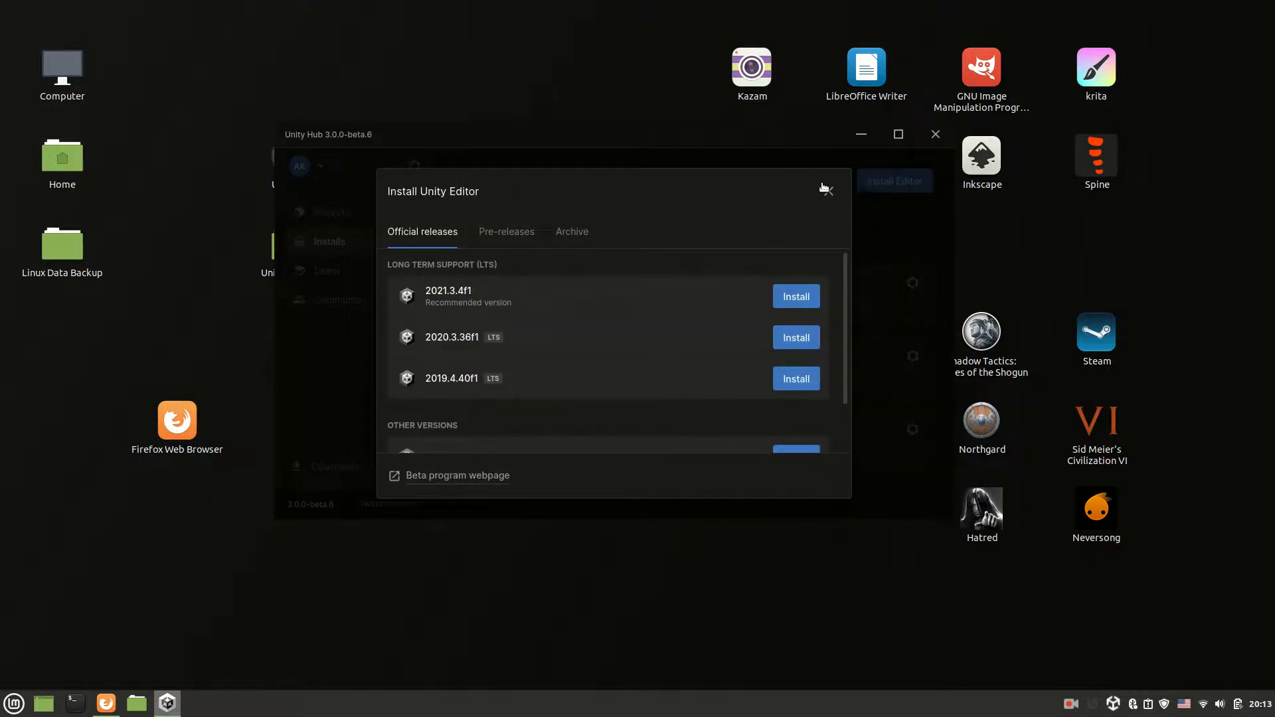
left_click(578, 231)
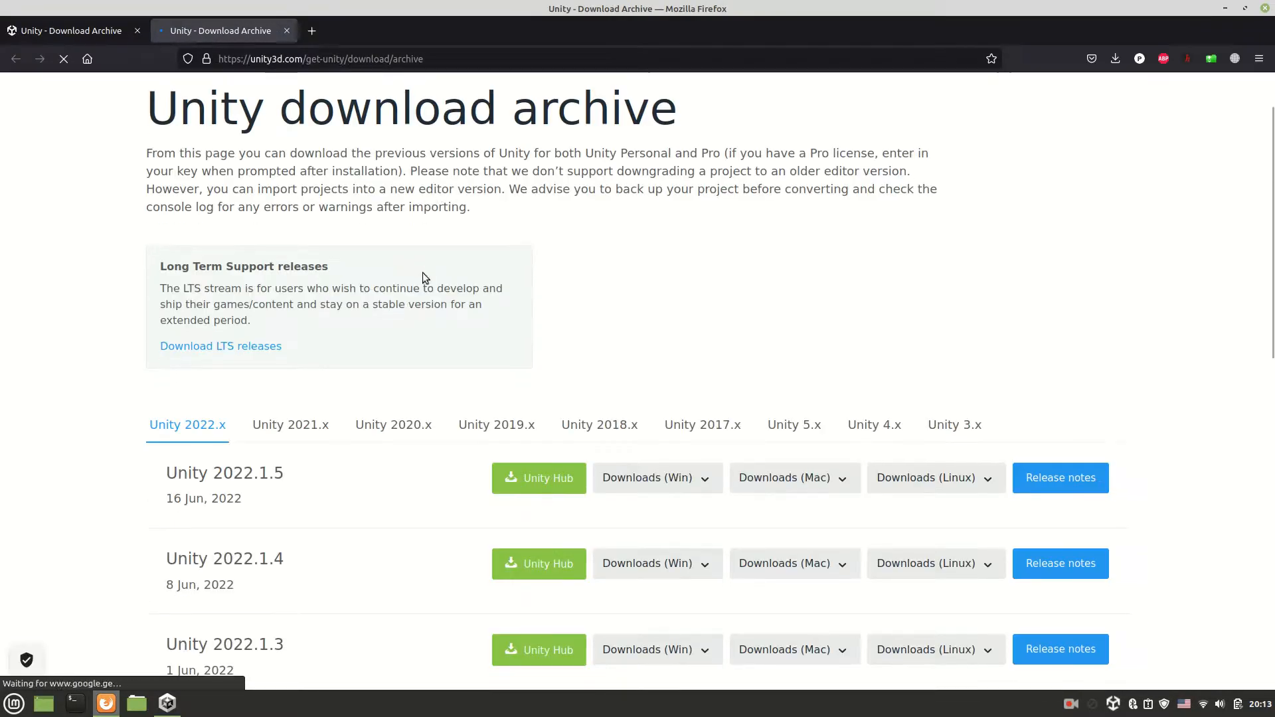
scroll(418, 267, "down", 3)
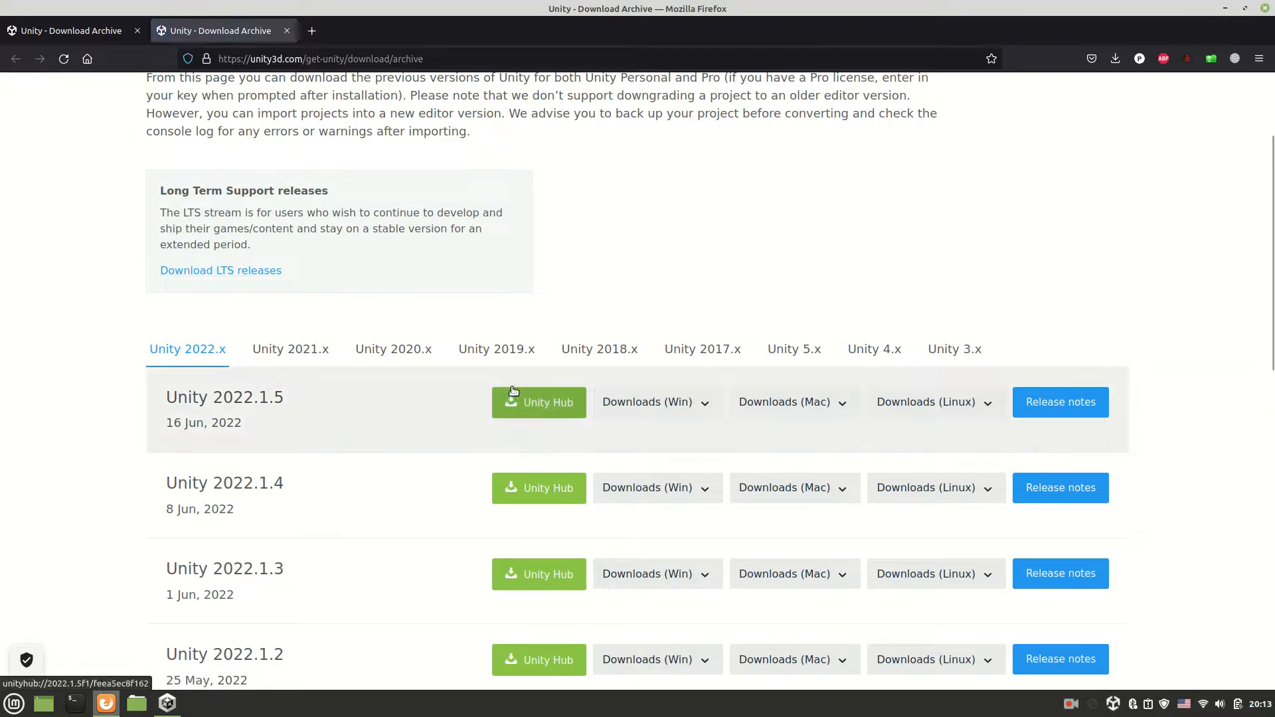
scroll(548, 403, "down", 3)
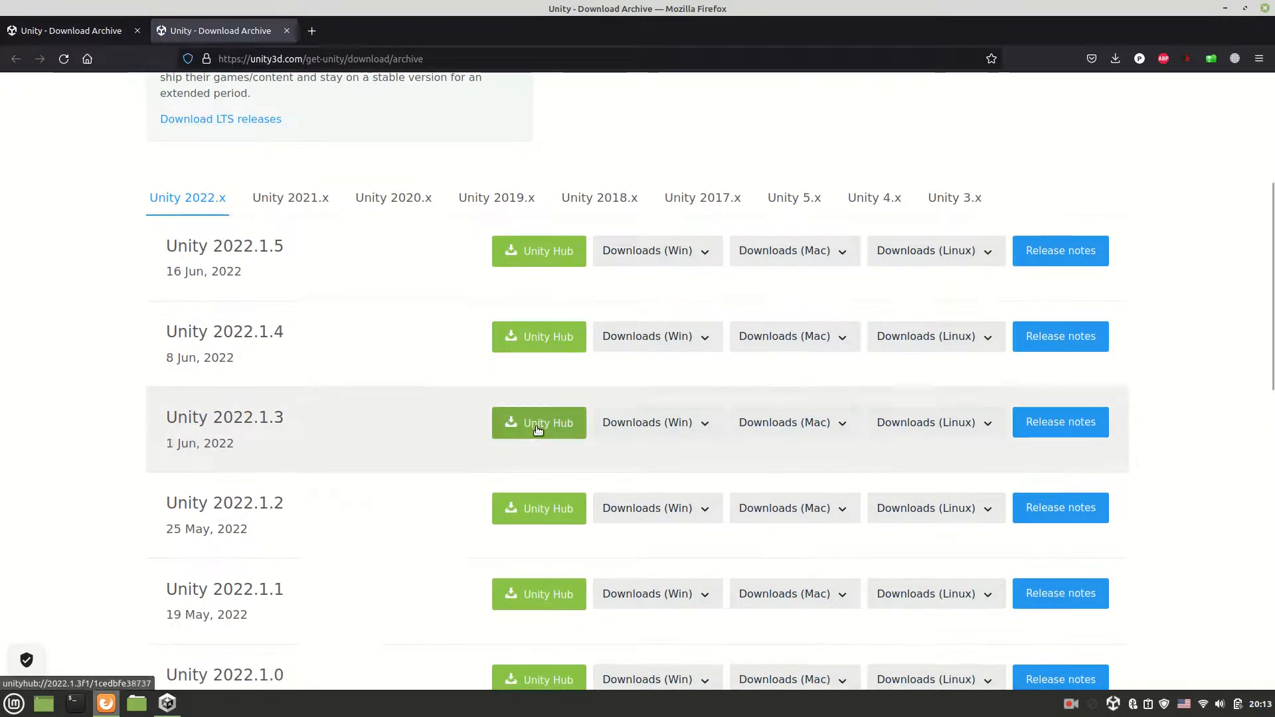
scroll(444, 449, "down", 2)
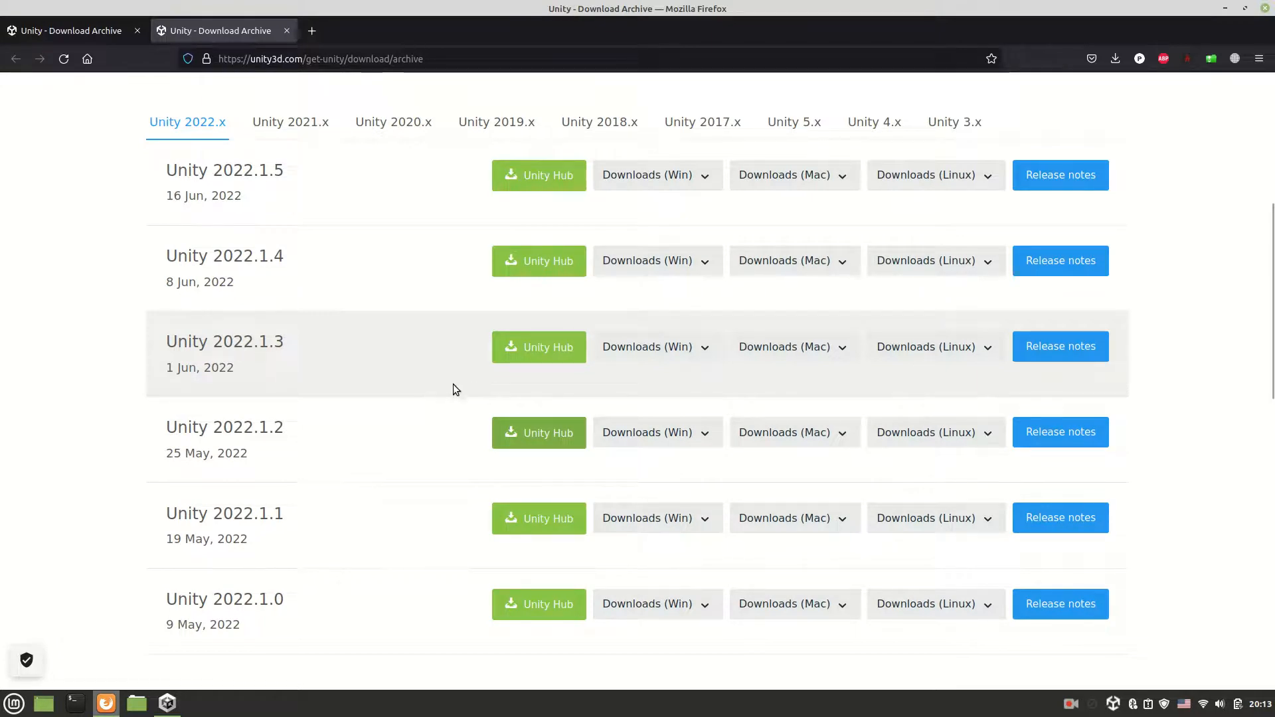
- Inspect the 2022.1.3 row's Unity Hub link so its <a> markup shows in the Inspector
right_click(543, 346)
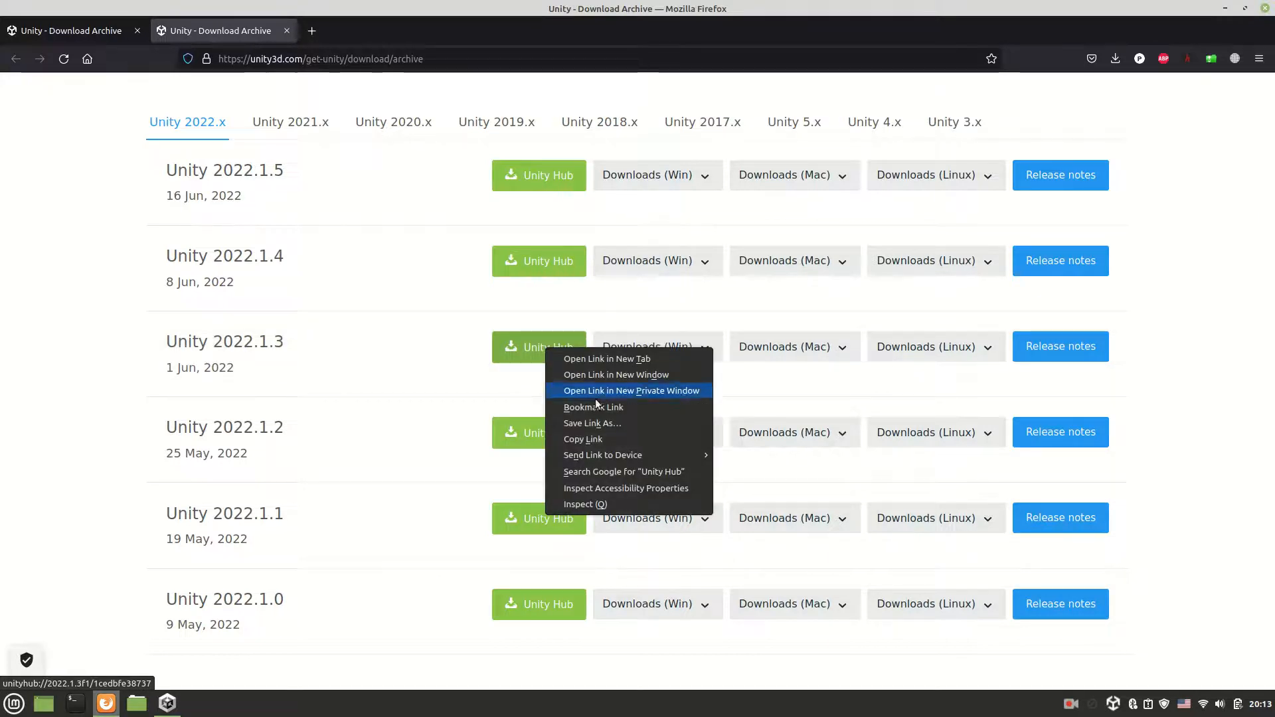
left_click(605, 503)
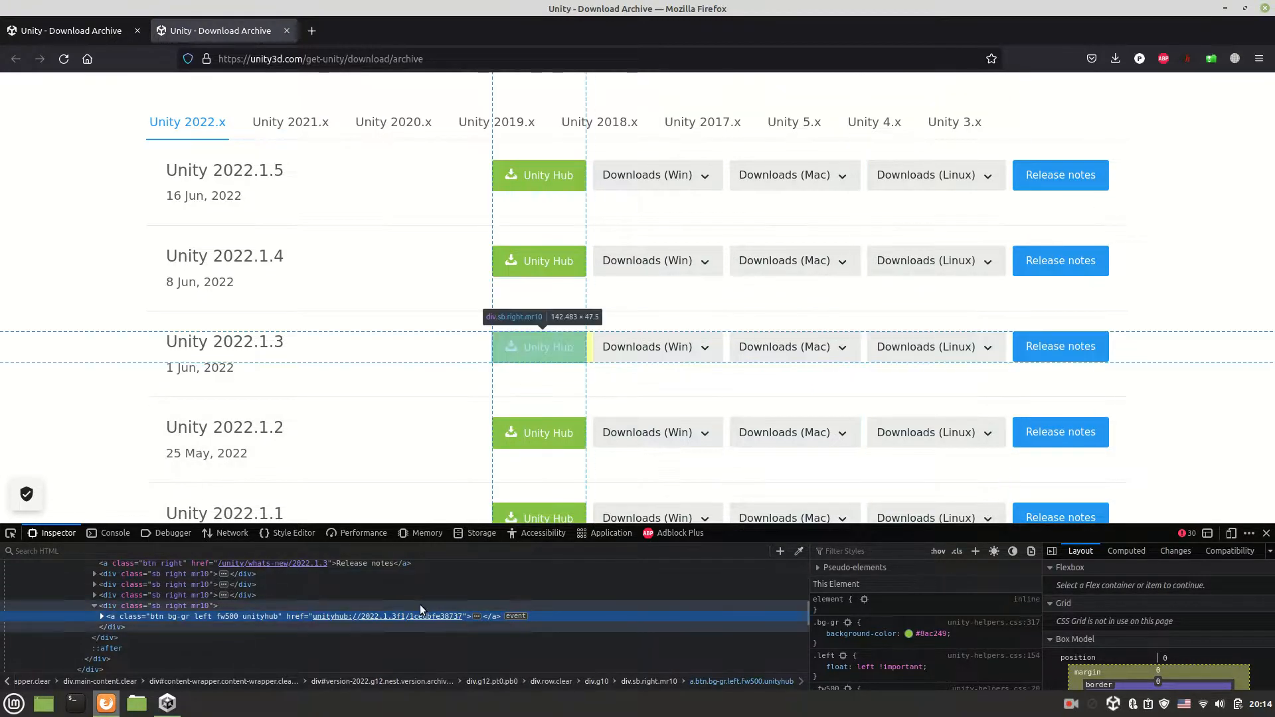
- Copy the href value unityhub://2022.1.3f1/1cedbfe38737 from the Inspector to the clipboard
double_click(368, 617)
key("Home")
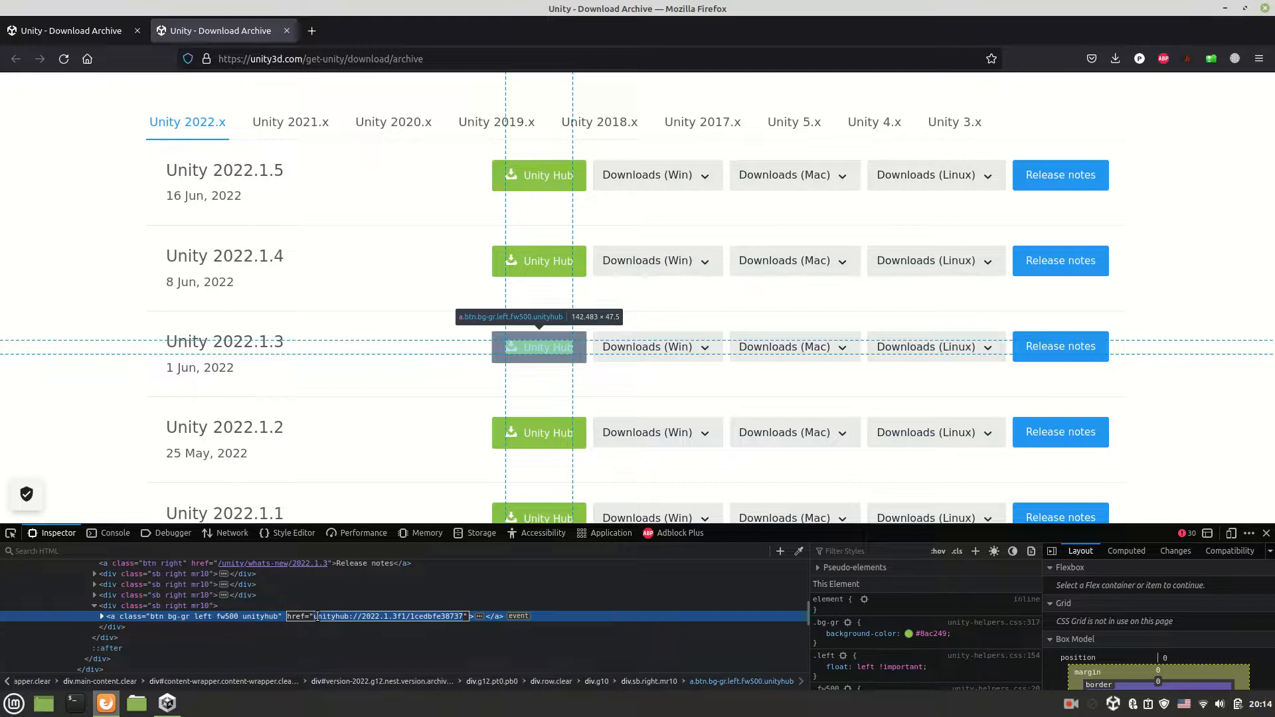
left_click_drag(314, 615, 468, 616)
right_click(440, 614)
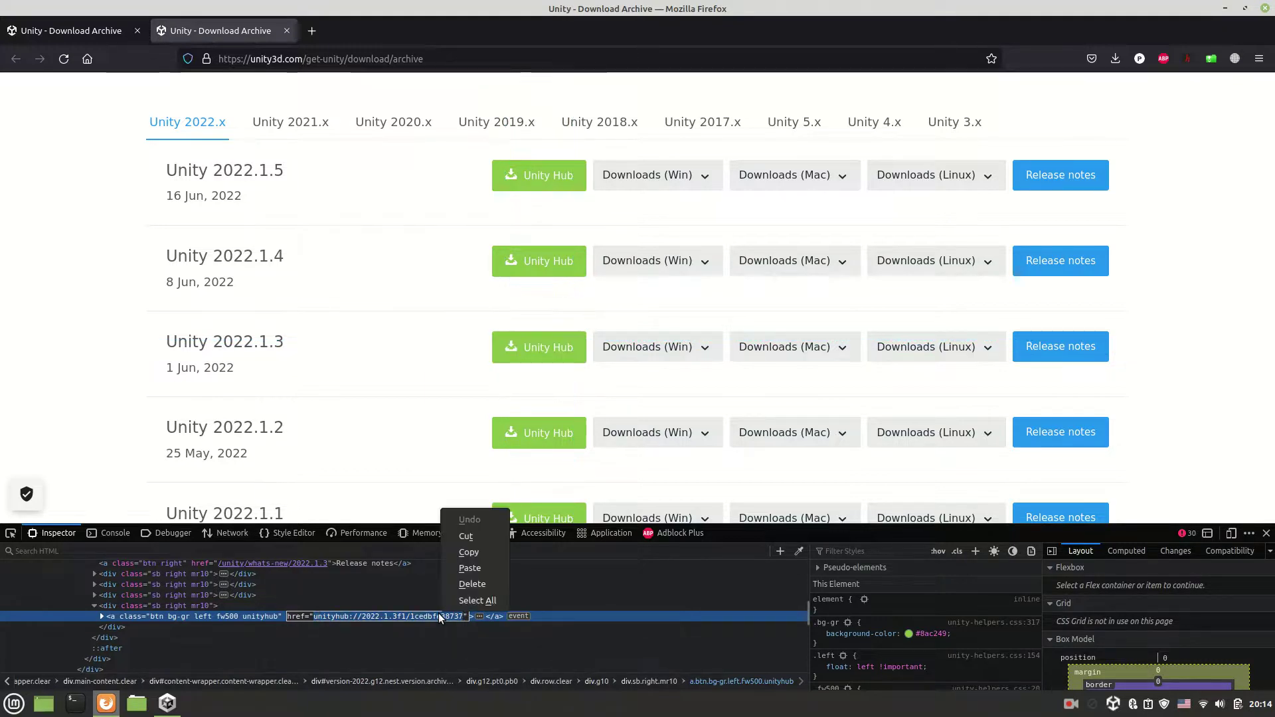
left_click(472, 553)
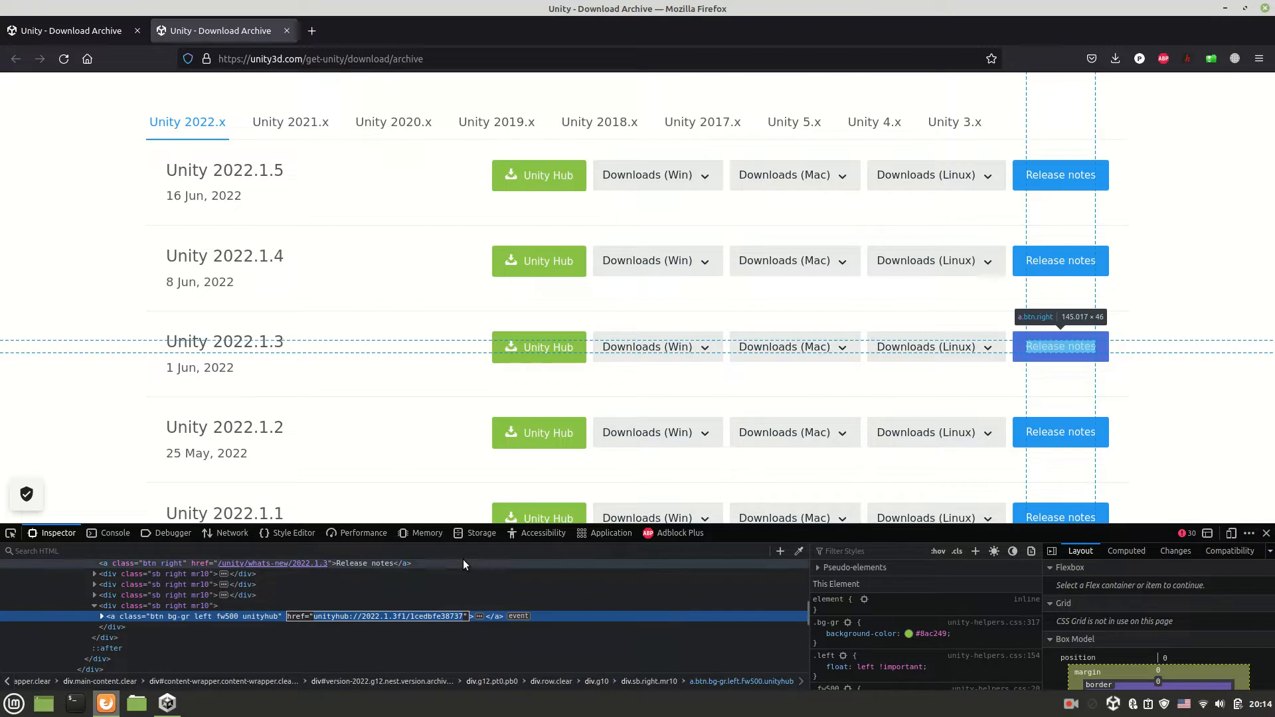
- Build a terminal command: the Desktop UnityHub AppImage path followed by the pasted unityhub://2022.1.3f1/1cedbfe38737 link
left_click(106, 704)
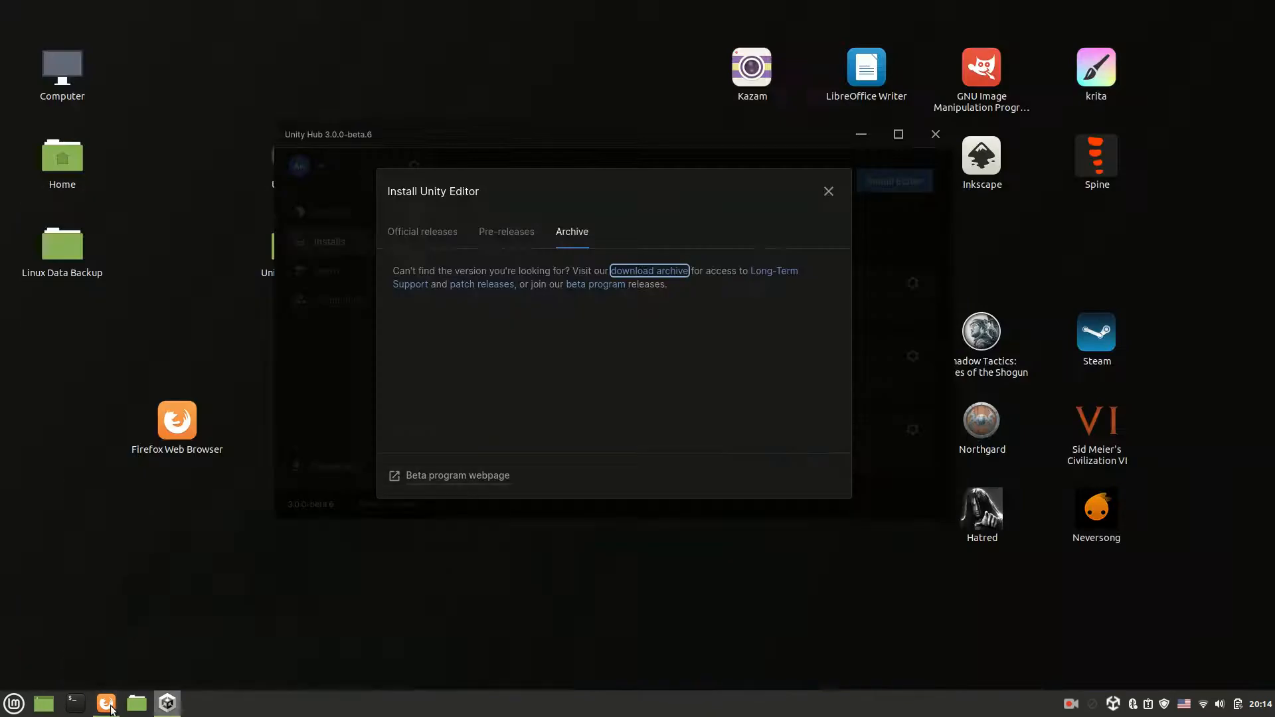
left_click(75, 703)
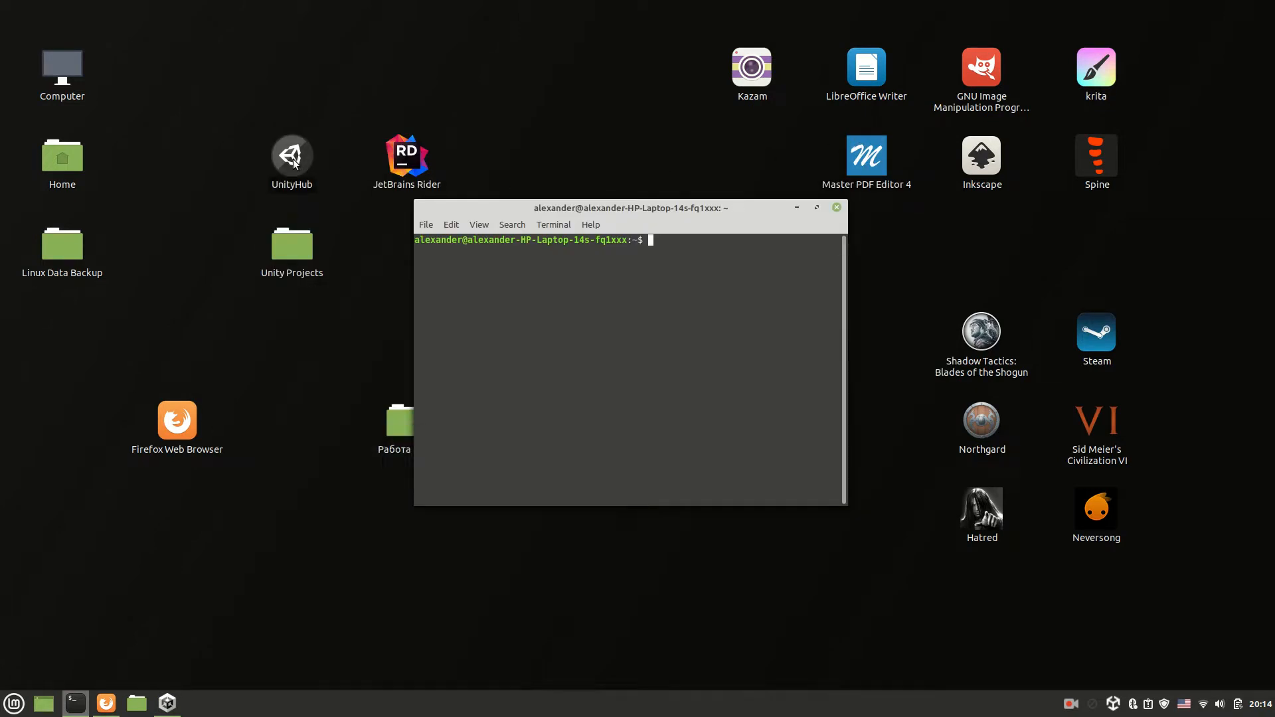
left_click_drag(293, 159, 678, 267)
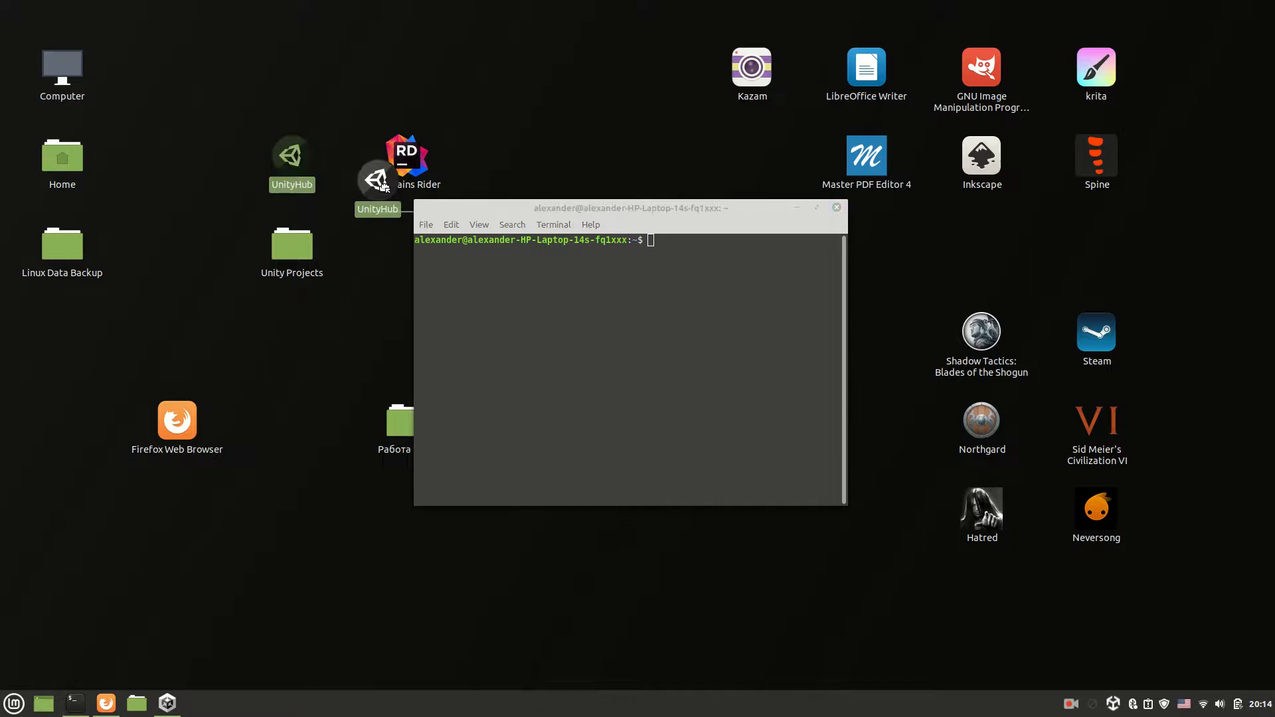
right_click(833, 240)
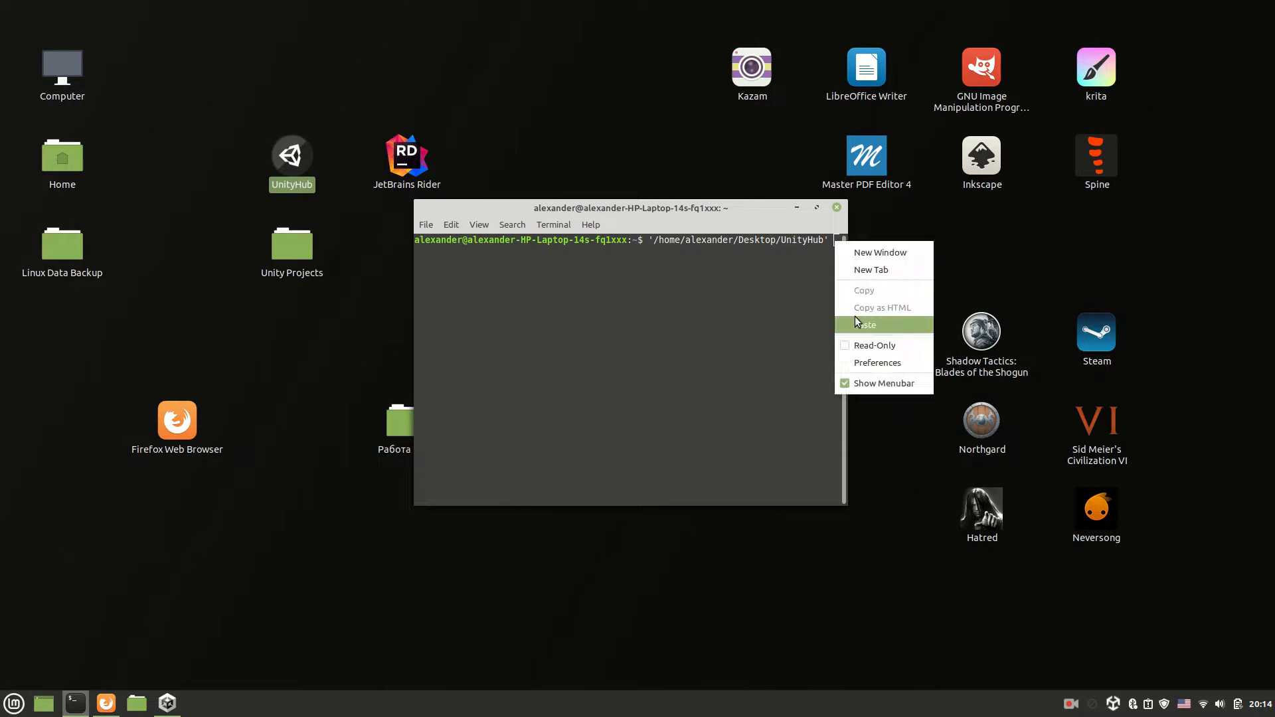
left_click(877, 315)
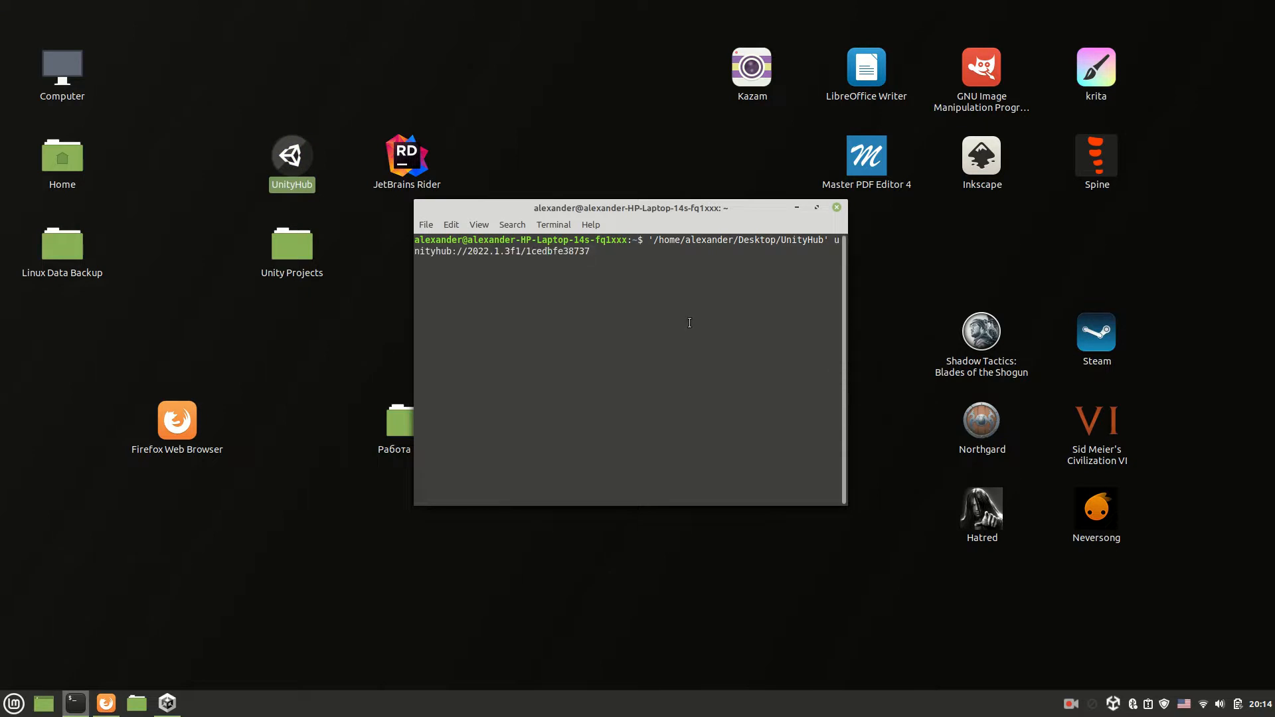
- Launch Unity Hub with the link and install 2022.1.3f1 with Android Build Support, SDK & NDK Tools and OpenJDK
key("Return")
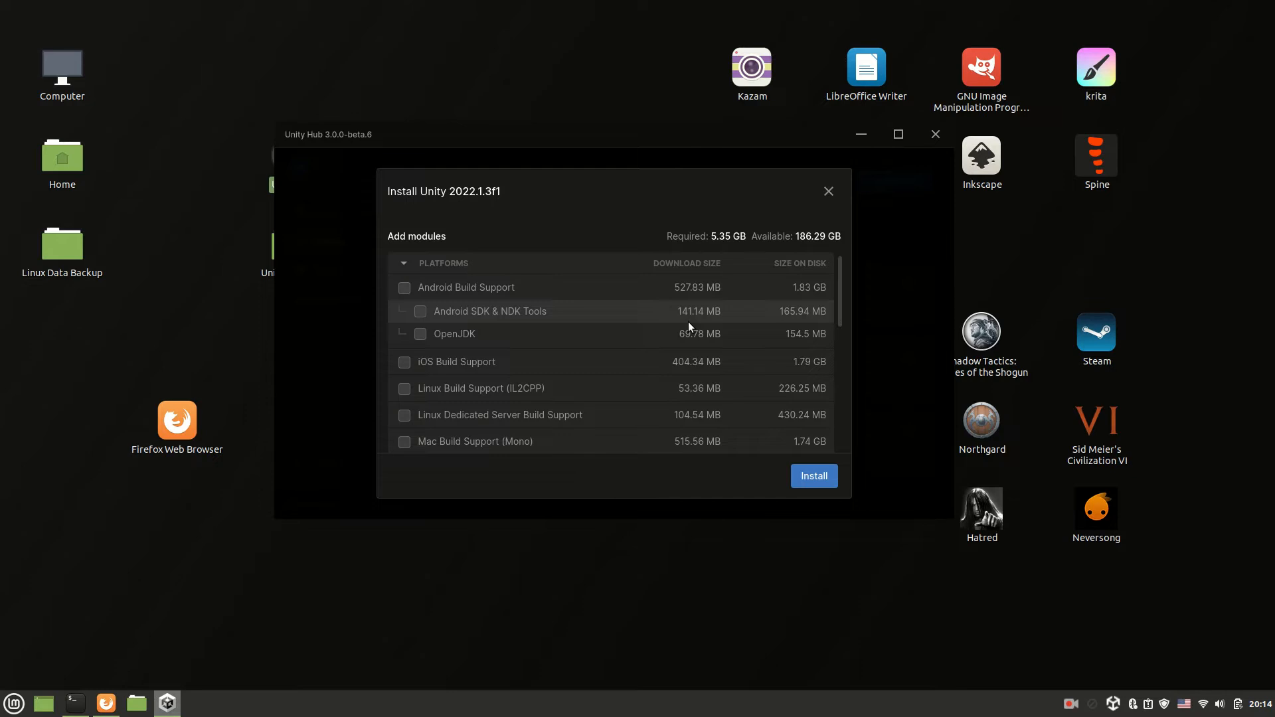
left_click(405, 287)
left_click(420, 311)
left_click(420, 334)
left_click(814, 474)
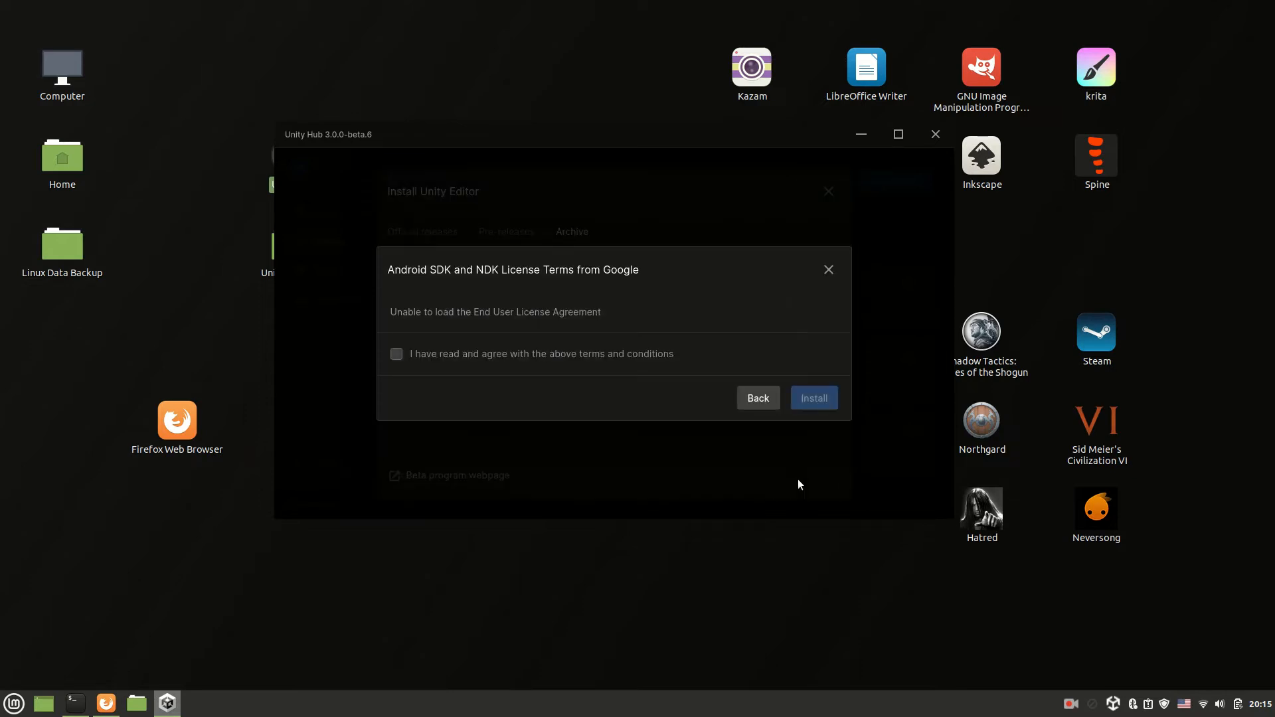
- Agree to the Android SDK and NDK license terms and confirm the 2022.1.3f1 install
left_click(398, 354)
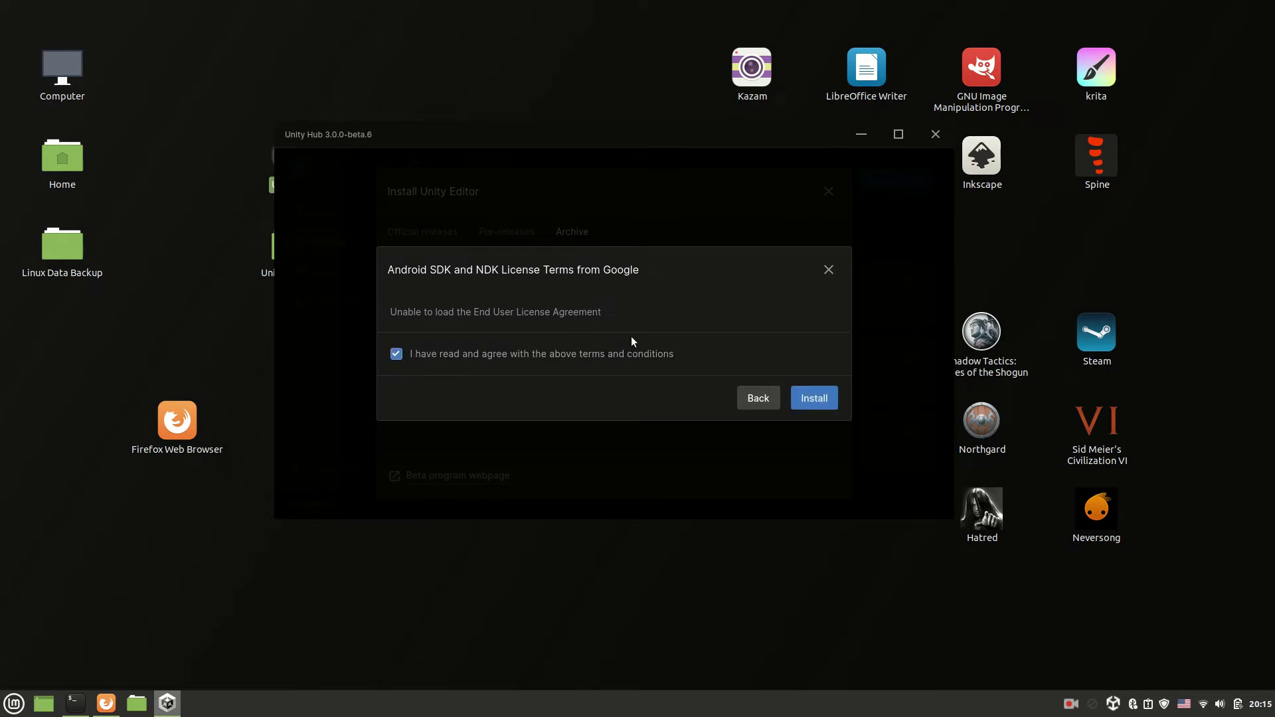
left_click(814, 399)
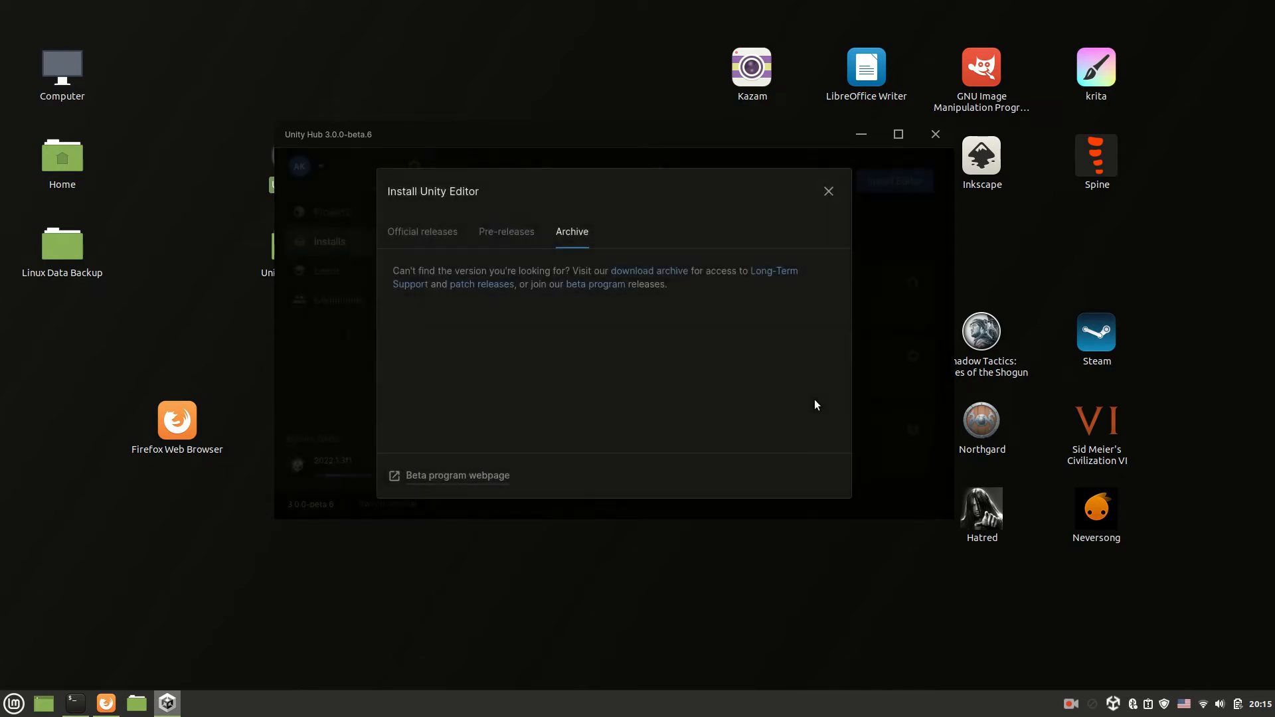